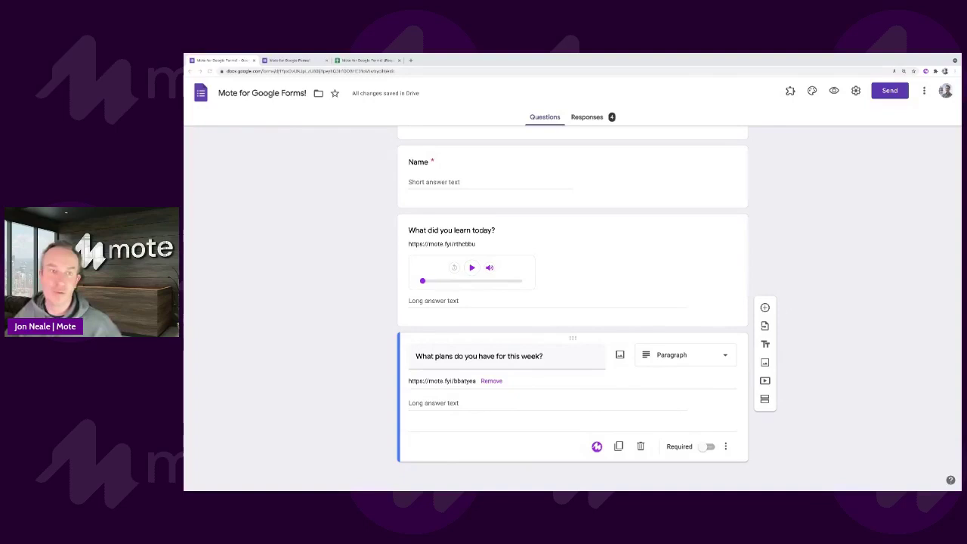
- Remove the mote.fyi voice-note link from the 'What plans do you have for this week?' card
{"action": "scroll", "coordinate": [366, 345], "scroll_direction": "up", "scroll_amount": 2}
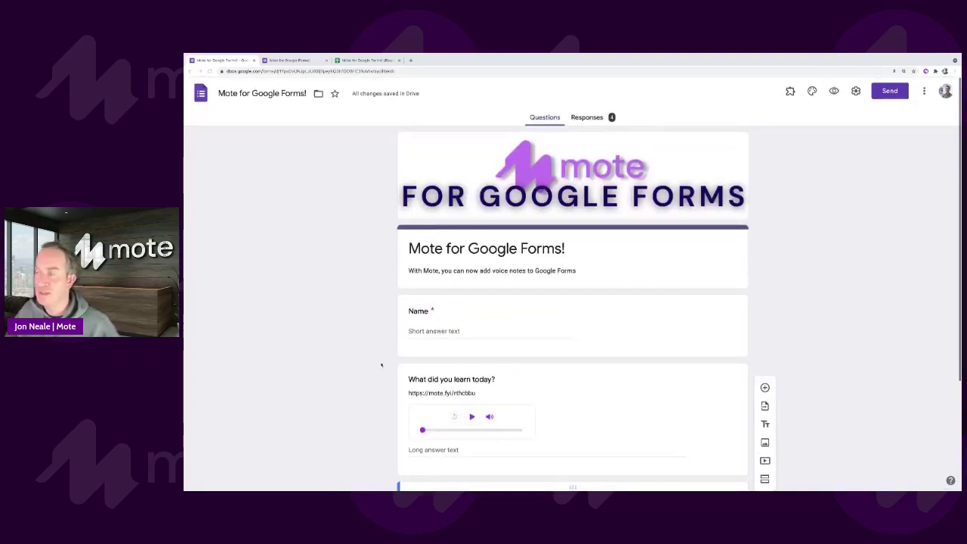
{"action": "scroll", "coordinate": [360, 479], "scroll_direction": "down", "scroll_amount": 3}
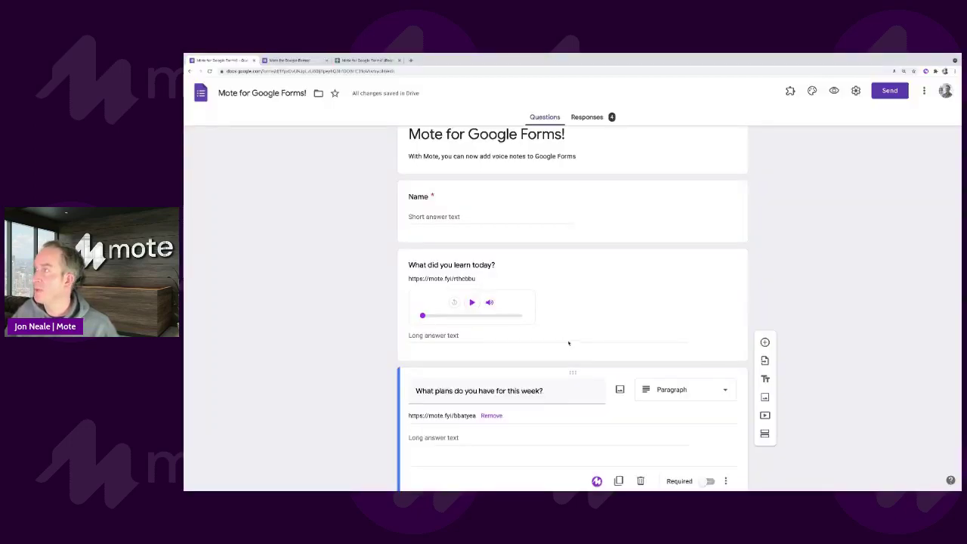
{"action": "left_click", "coordinate": [491, 415]}
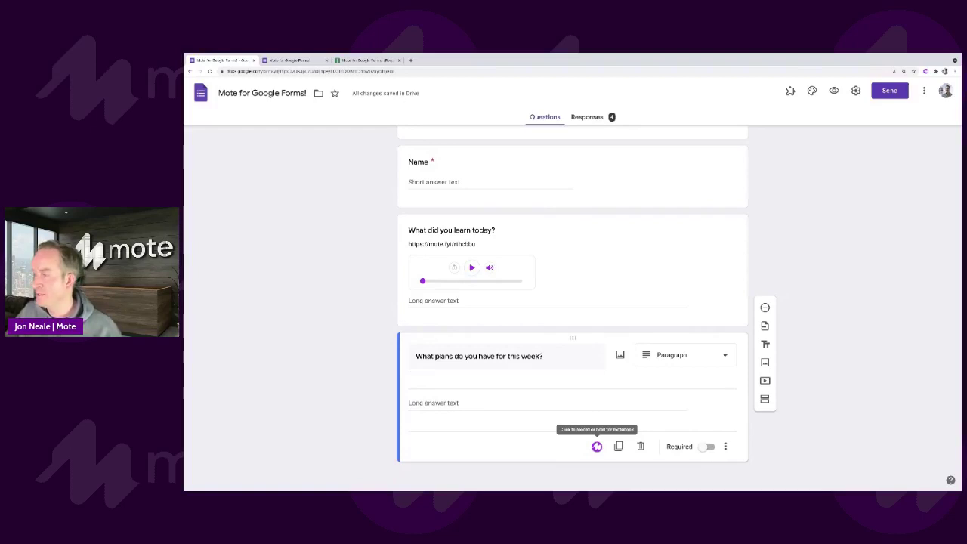
- Record a new Mote voice note and attach it to the week-plans question
{"action": "left_click", "coordinate": [597, 446]}
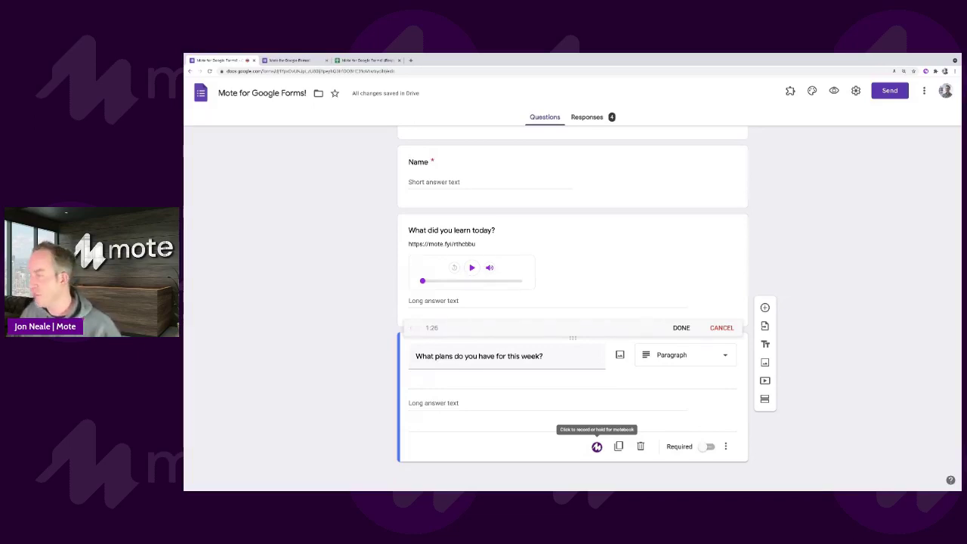
{"action": "left_click", "coordinate": [597, 447]}
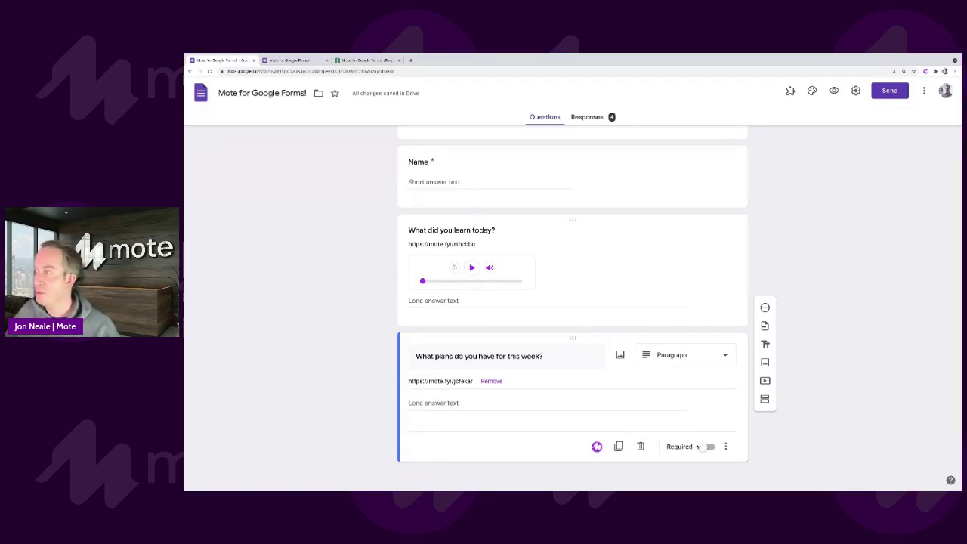
{"action": "left_click", "coordinate": [451, 230]}
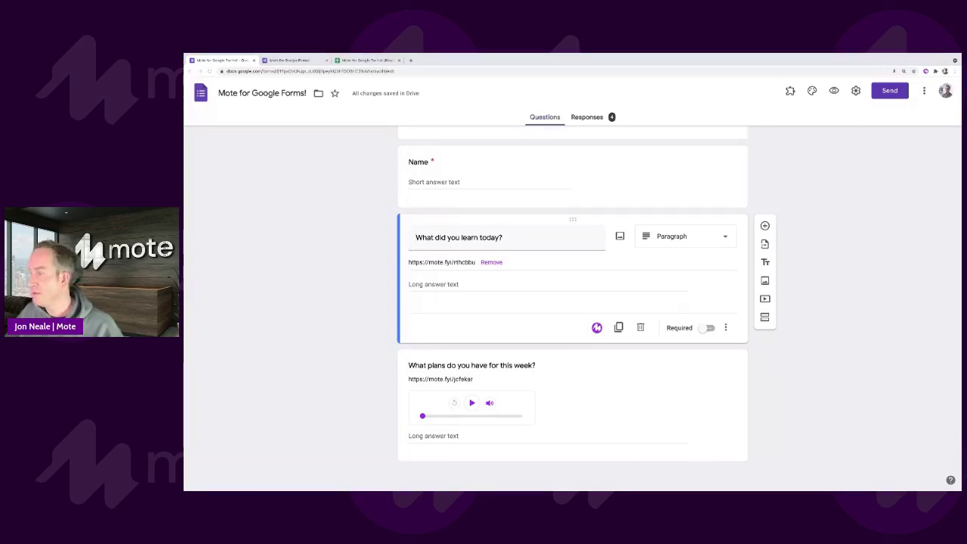
{"action": "left_click", "coordinate": [471, 403]}
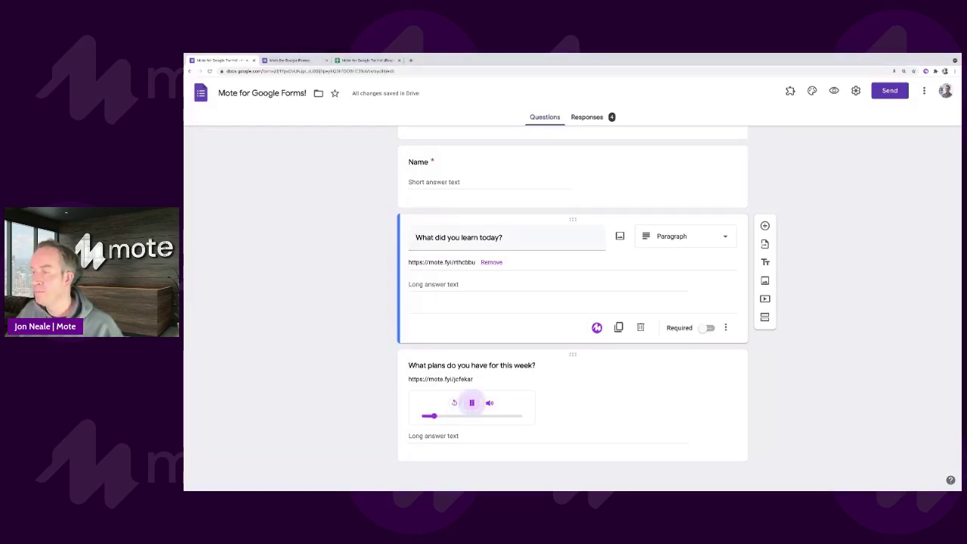
{"action": "left_click", "coordinate": [471, 403]}
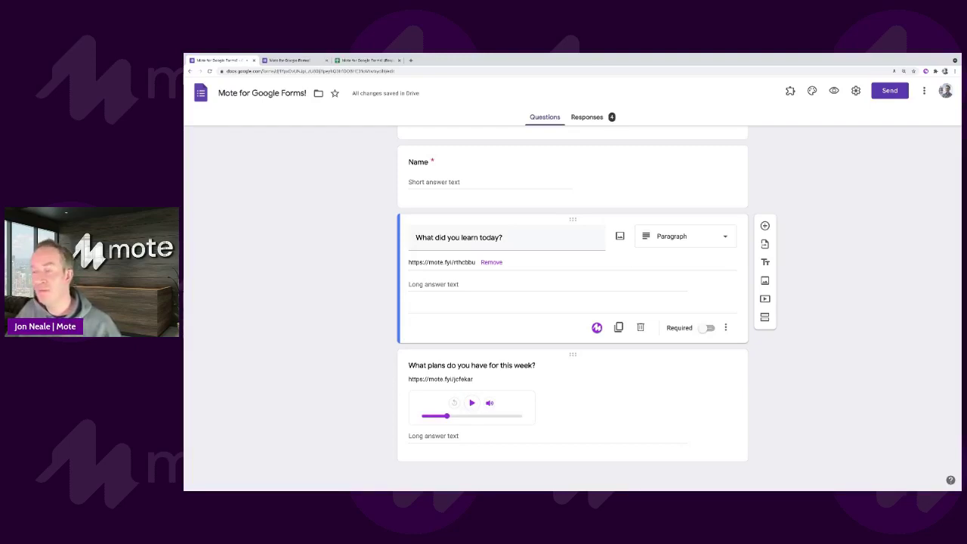
{"action": "left_click", "coordinate": [471, 365]}
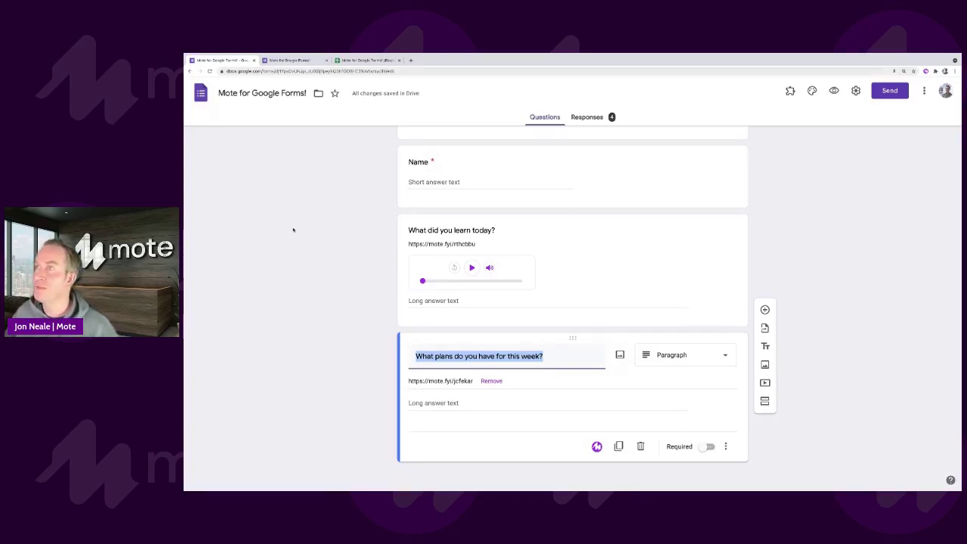
- Switch to the live form and enter the respondent's name in the Name field
{"action": "key", "text": "ctrl+Tab"}
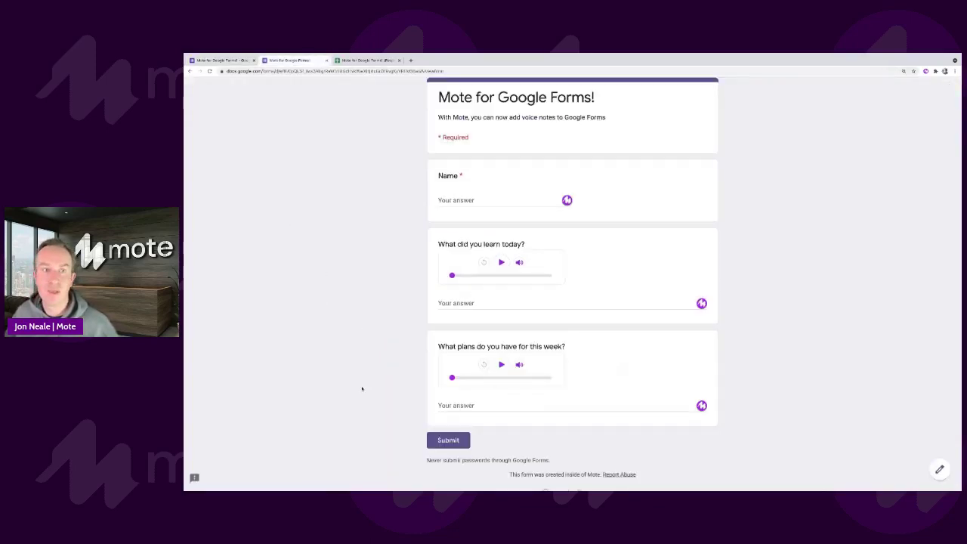
{"action": "scroll", "coordinate": [383, 383], "scroll_direction": "up", "scroll_amount": 1}
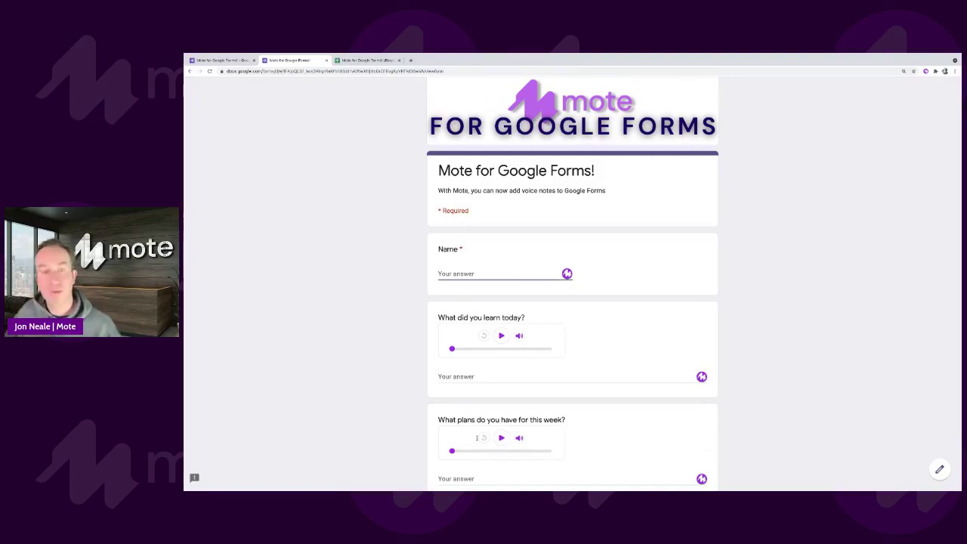
{"action": "type", "text": "Dwight"}
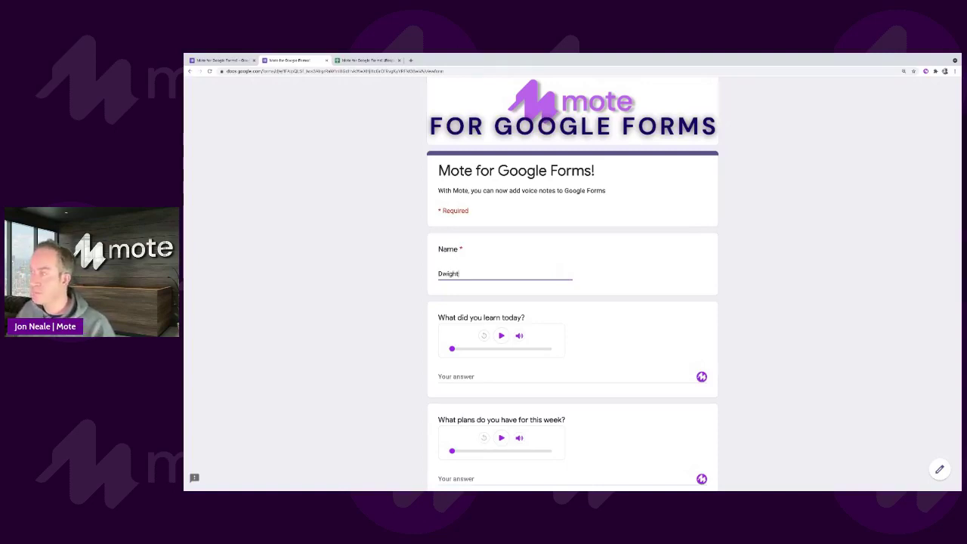
{"action": "key", "text": "Tab"}
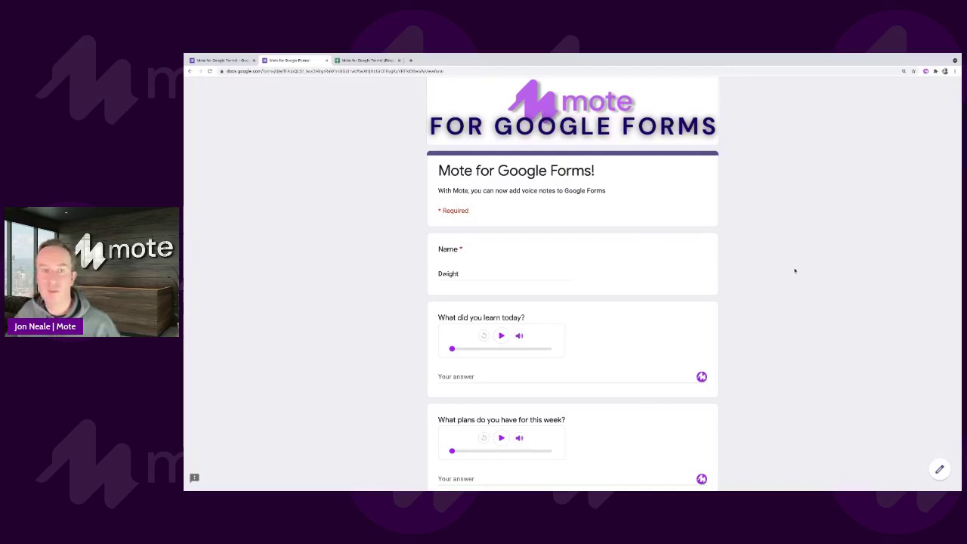
{"action": "scroll", "coordinate": [504, 470], "scroll_direction": "down", "scroll_amount": 1}
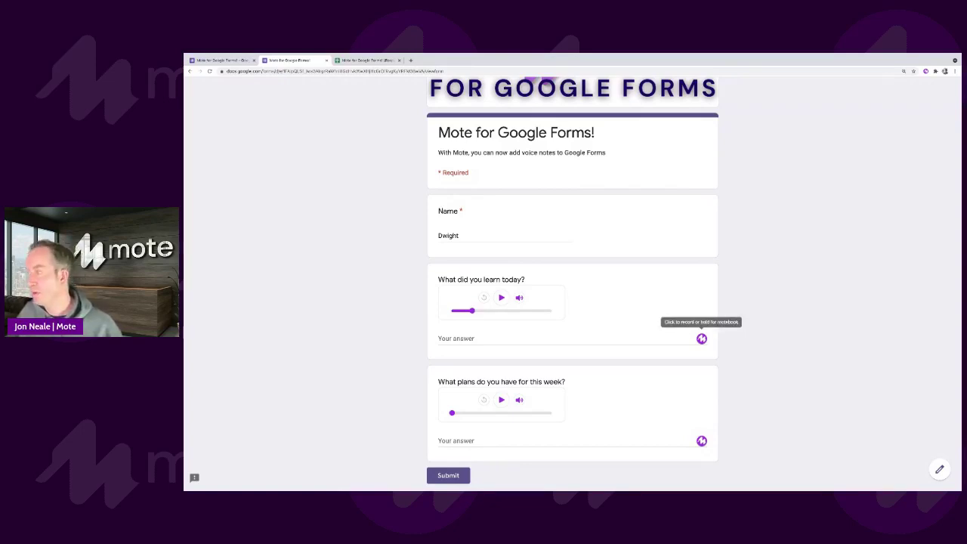
{"action": "scroll", "coordinate": [702, 338], "scroll_direction": "down", "scroll_amount": 1}
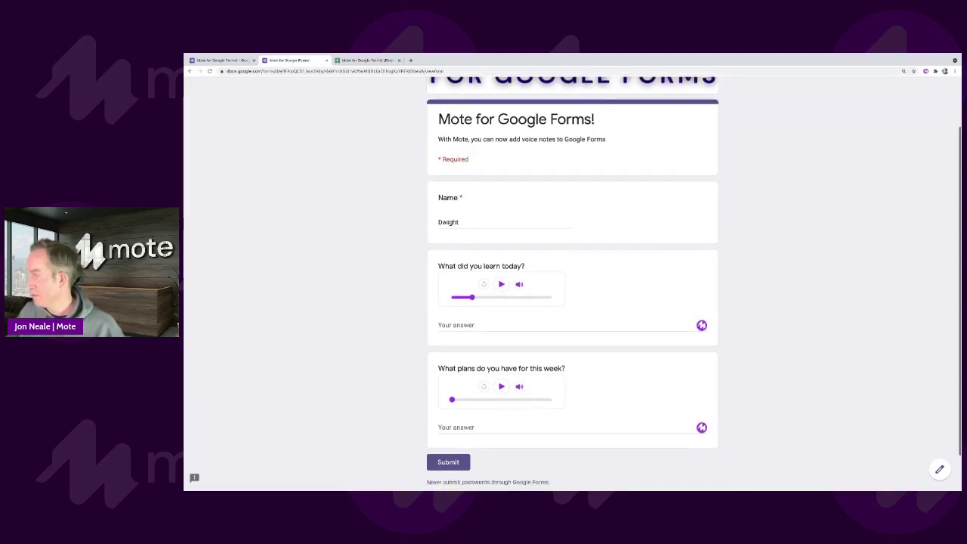
- Record a Mote voice answer for 'What did you learn today?' and move to the next answer field
{"action": "left_click", "coordinate": [702, 327]}
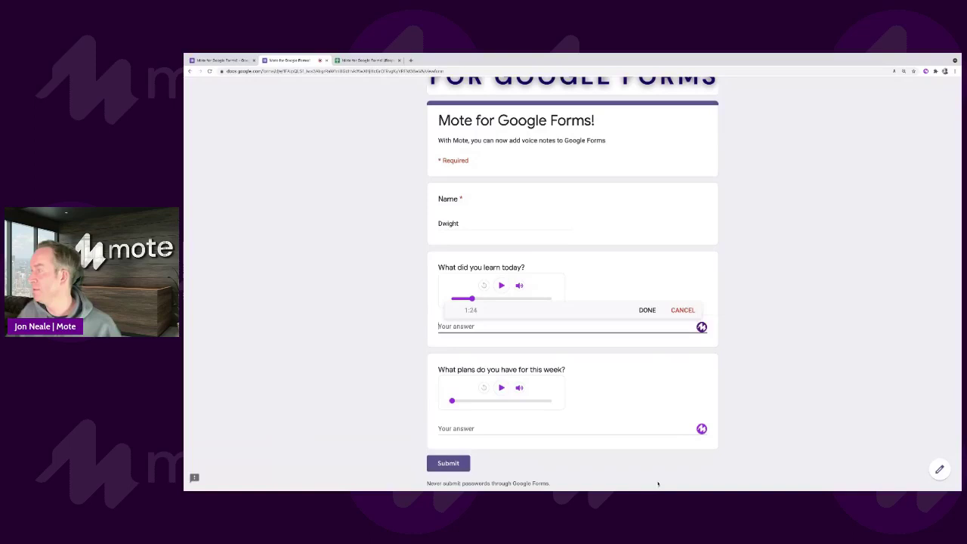
{"action": "left_click", "coordinate": [647, 310]}
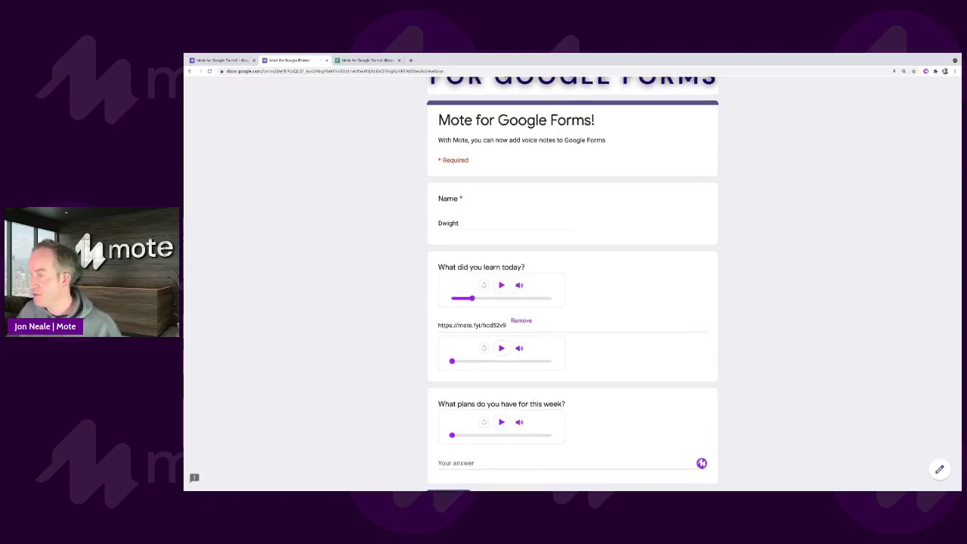
{"action": "scroll", "coordinate": [571, 283], "scroll_direction": "down", "scroll_amount": 1}
{"action": "left_click", "coordinate": [545, 421]}
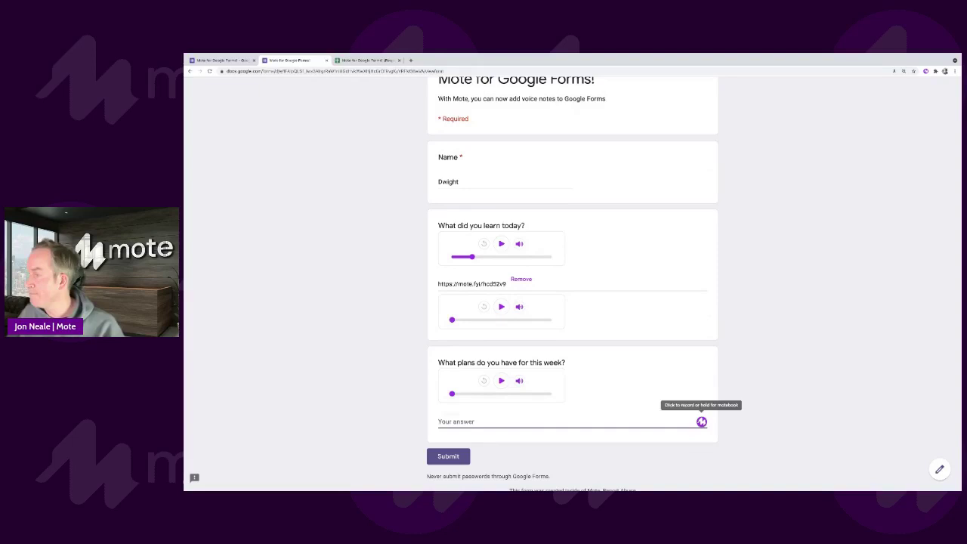
- Record a Mote voice answer for the week-plans question
{"action": "left_click", "coordinate": [702, 421]}
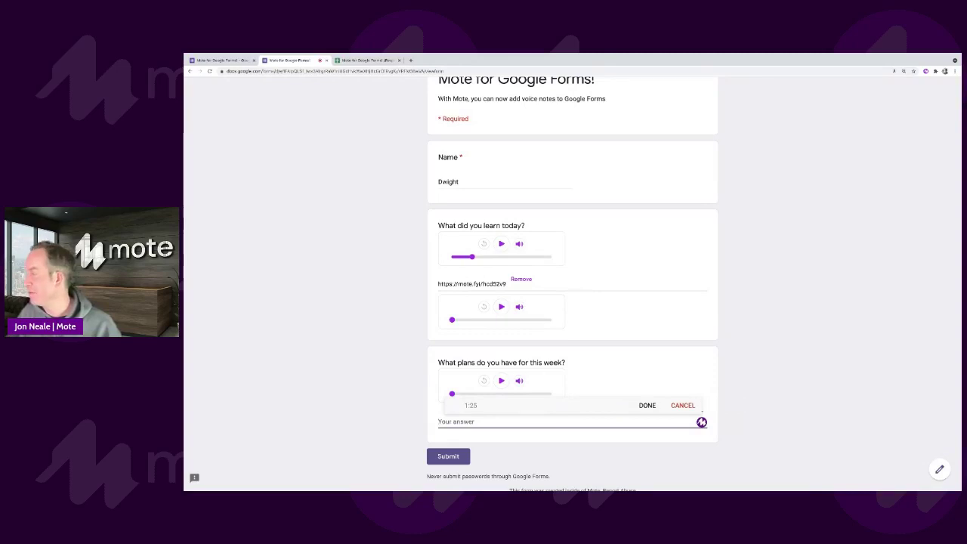
{"action": "left_click", "coordinate": [647, 405]}
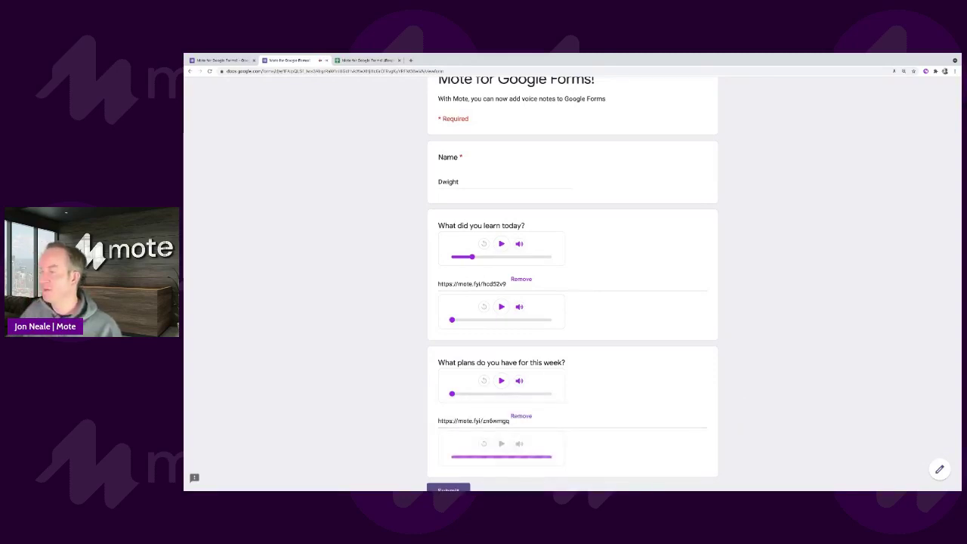
{"action": "scroll", "coordinate": [193, 468], "scroll_direction": "down", "scroll_amount": 1}
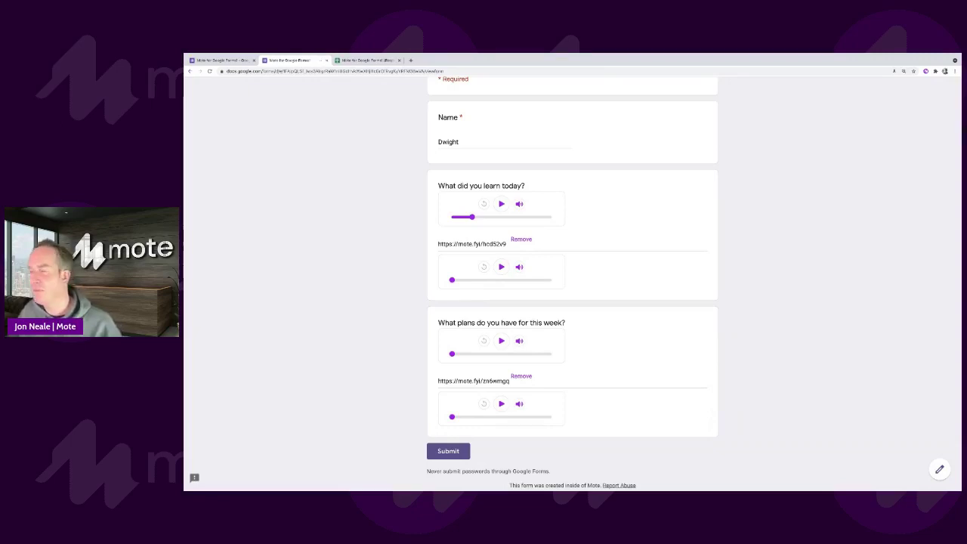
- Play back and pause the new answer, then submit the form response
{"action": "left_click", "coordinate": [501, 404]}
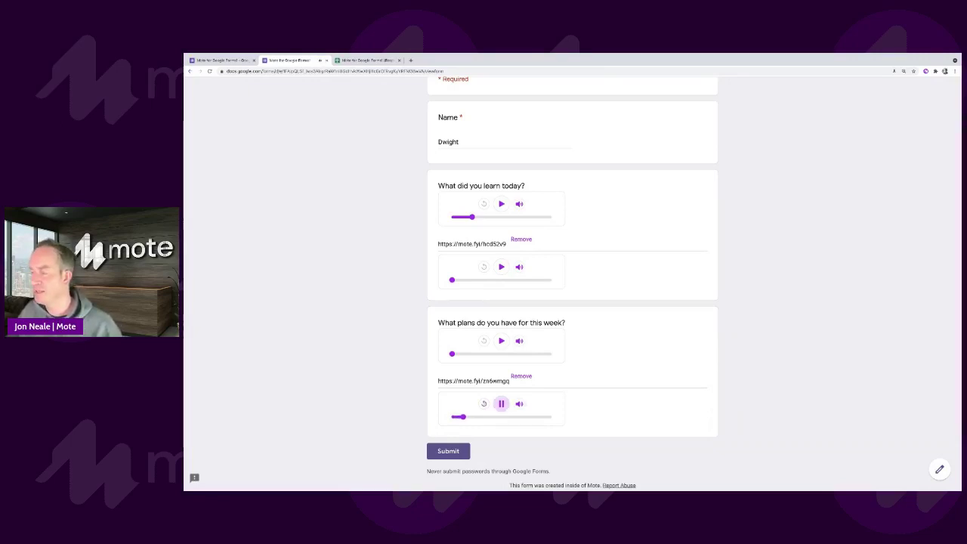
{"action": "left_click", "coordinate": [501, 404]}
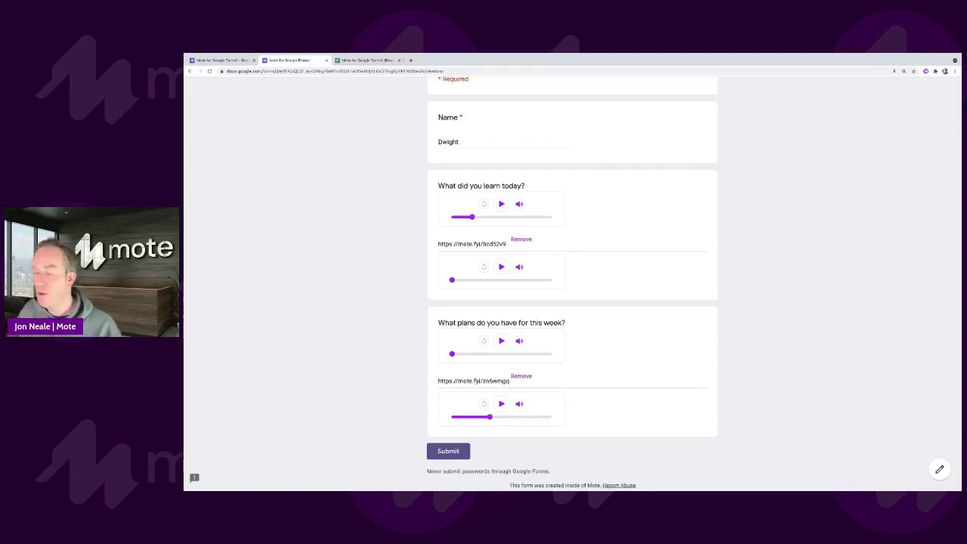
{"action": "scroll", "coordinate": [573, 282], "scroll_direction": "down", "scroll_amount": 1}
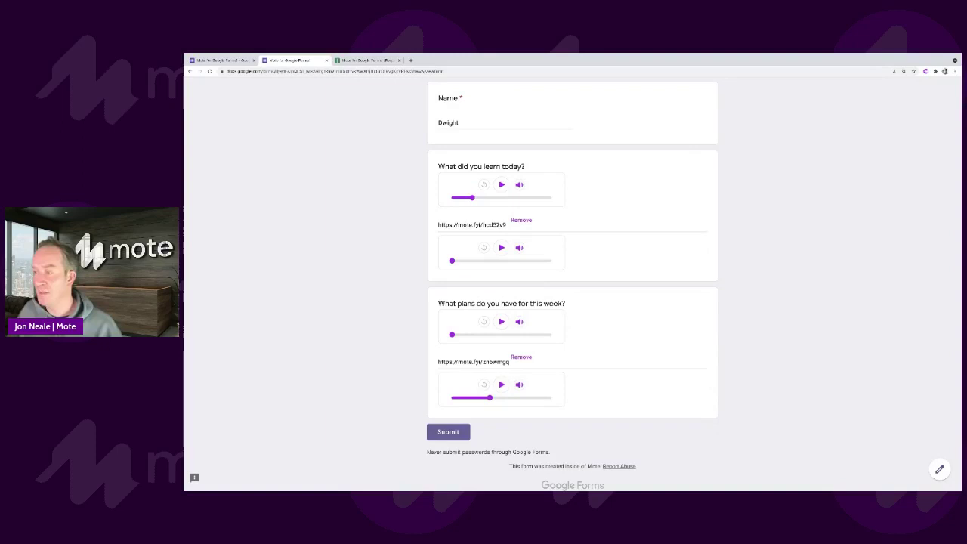
{"action": "left_click", "coordinate": [448, 431]}
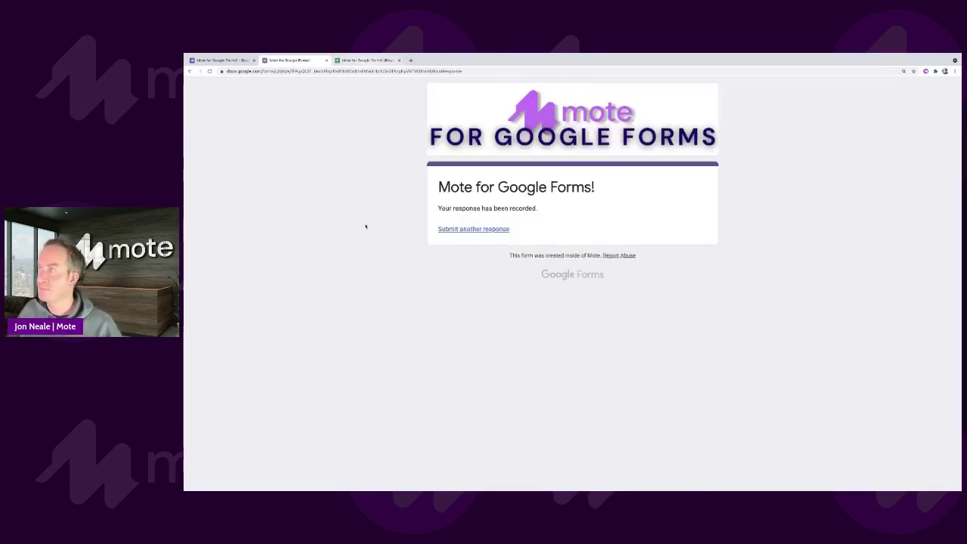
- Switch to the responses spreadsheet and select cell C9 to show its Mote card
{"action": "key", "text": "ctrl+Tab"}
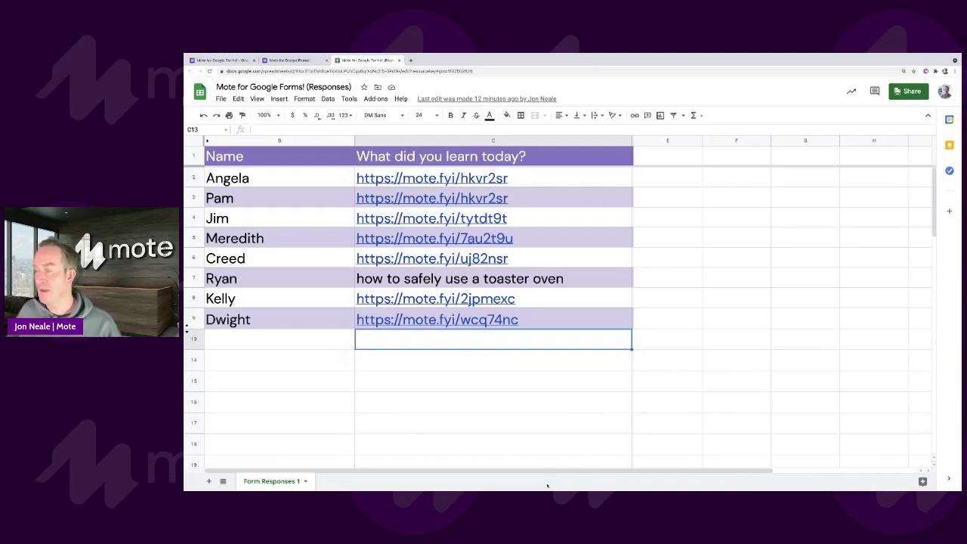
{"action": "key", "text": "Up"}
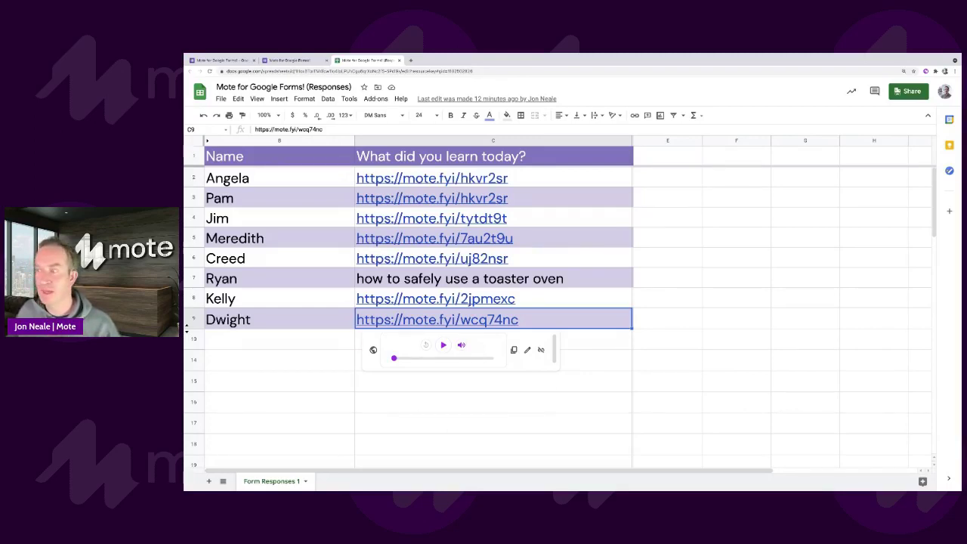
- Play and then pause the Mote voice note linked in cell C9
{"action": "left_click", "coordinate": [444, 345]}
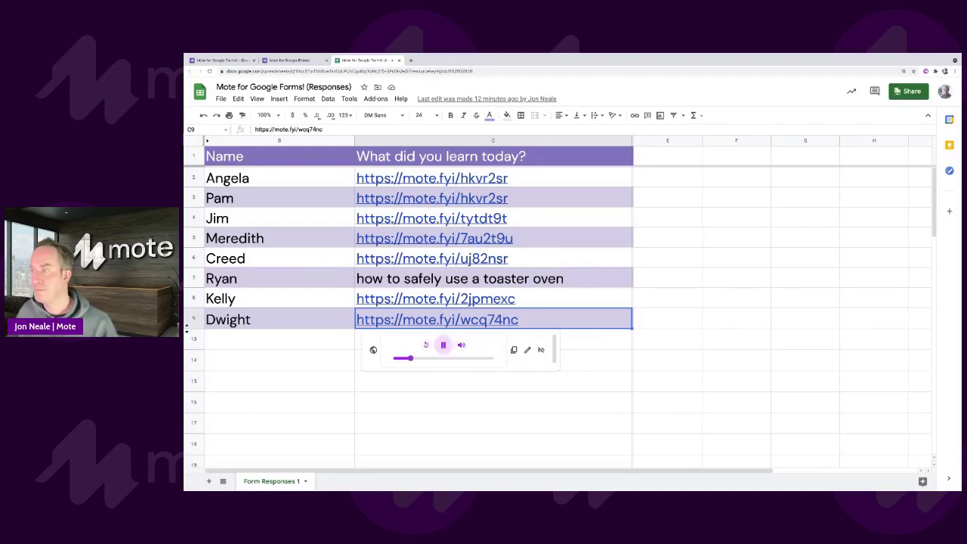
{"action": "left_click", "coordinate": [443, 345]}
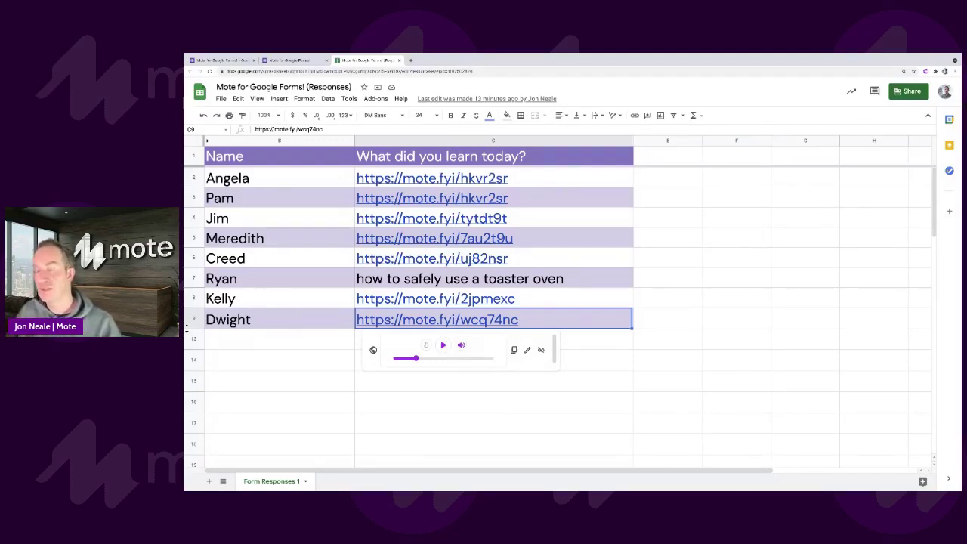
- Dismiss the Mote voice-note card by selecting an empty cell
{"action": "left_click", "coordinate": [527, 360]}
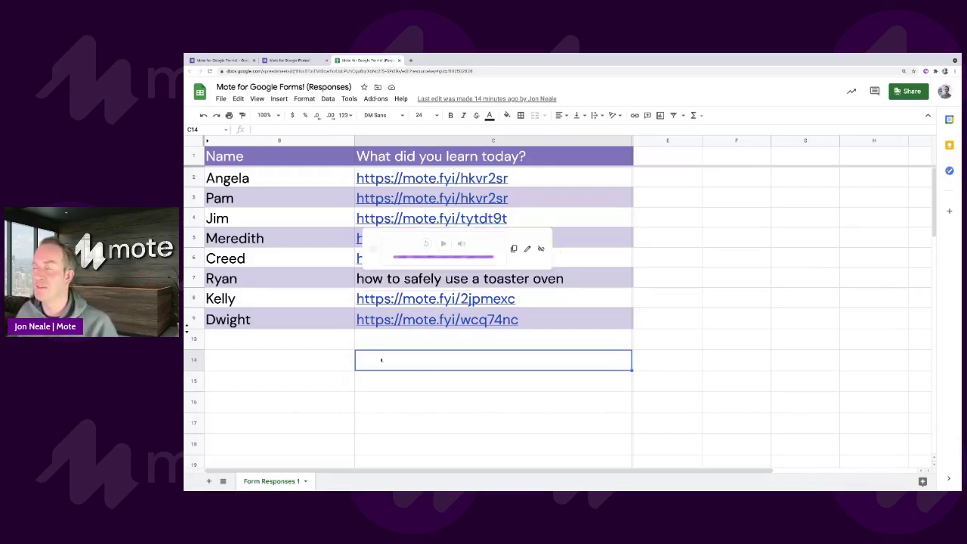
- Return to the form editor and add a question titled 'Listen to this' below week plans
{"action": "key", "text": "ctrl+1"}
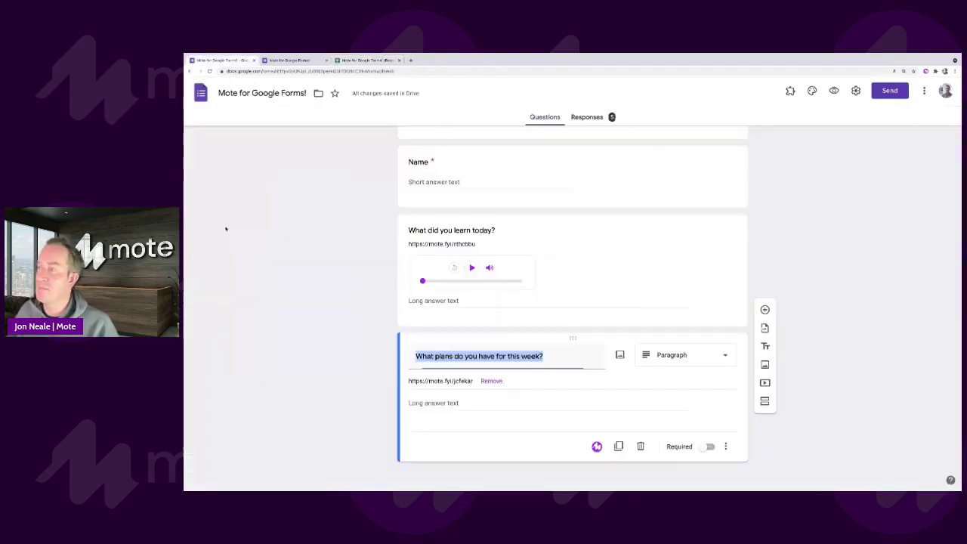
{"action": "scroll", "coordinate": [360, 403], "scroll_direction": "up", "scroll_amount": 2}
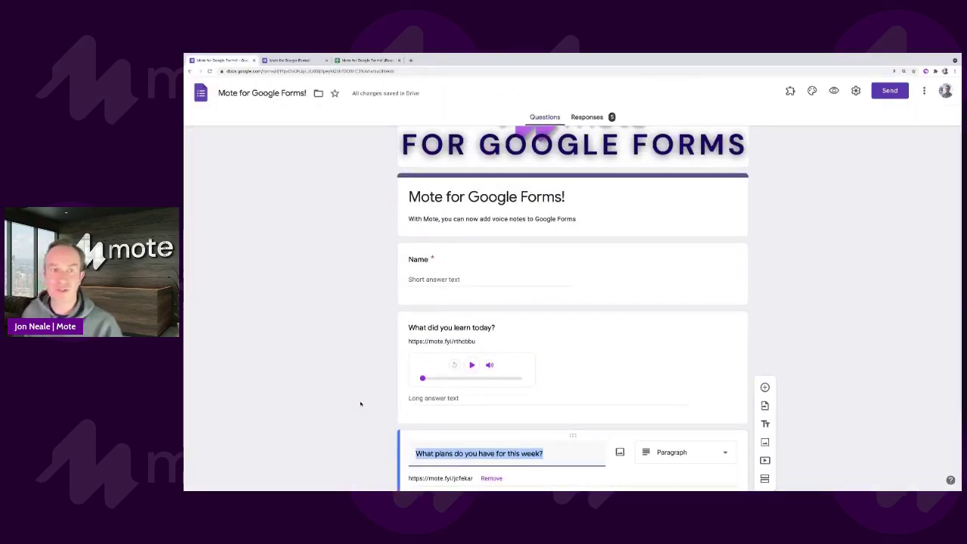
{"action": "scroll", "coordinate": [360, 403], "scroll_direction": "down", "scroll_amount": 2}
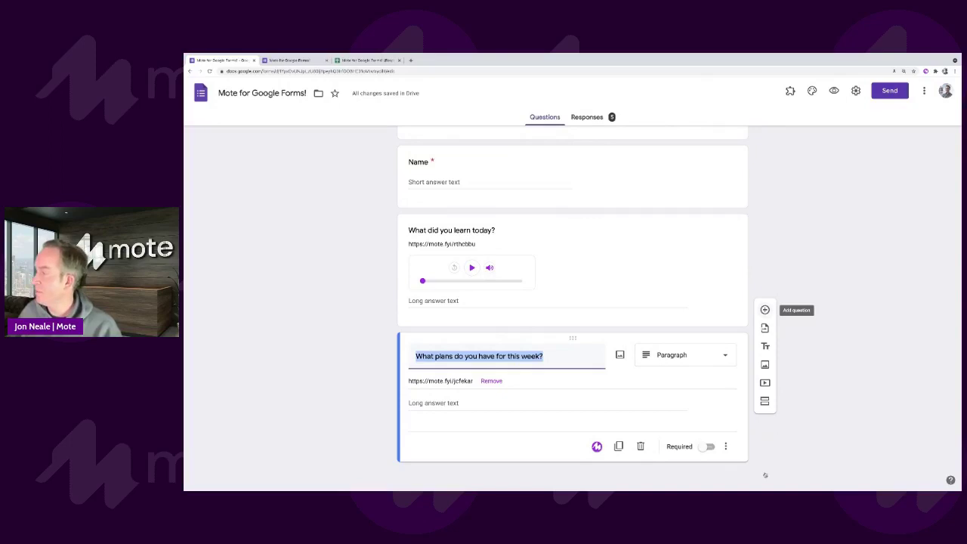
{"action": "left_click", "coordinate": [764, 310]}
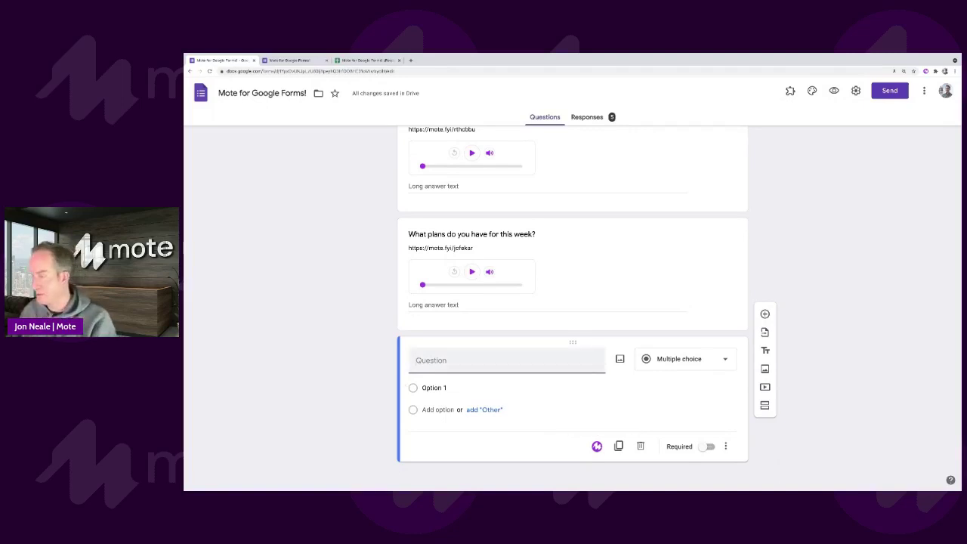
{"action": "type", "text": "Listen to this"}
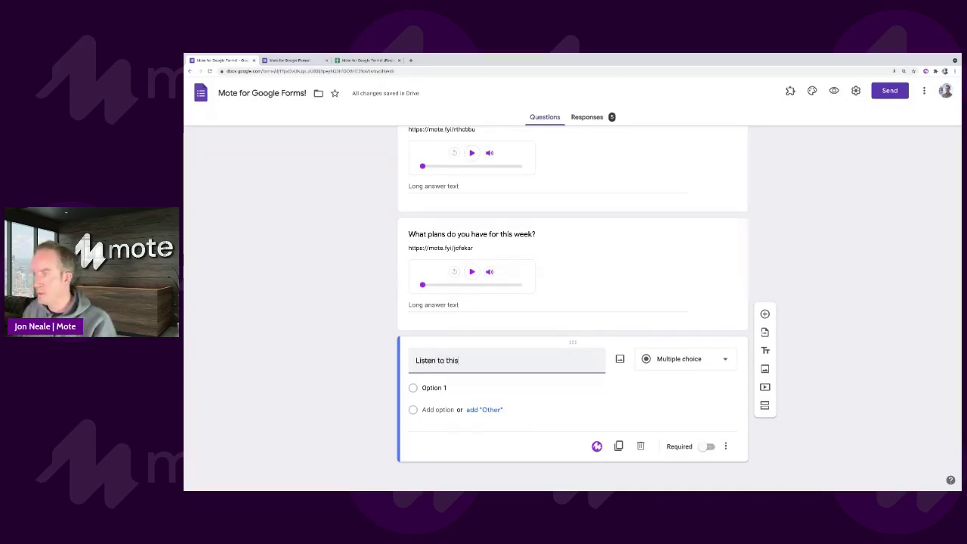